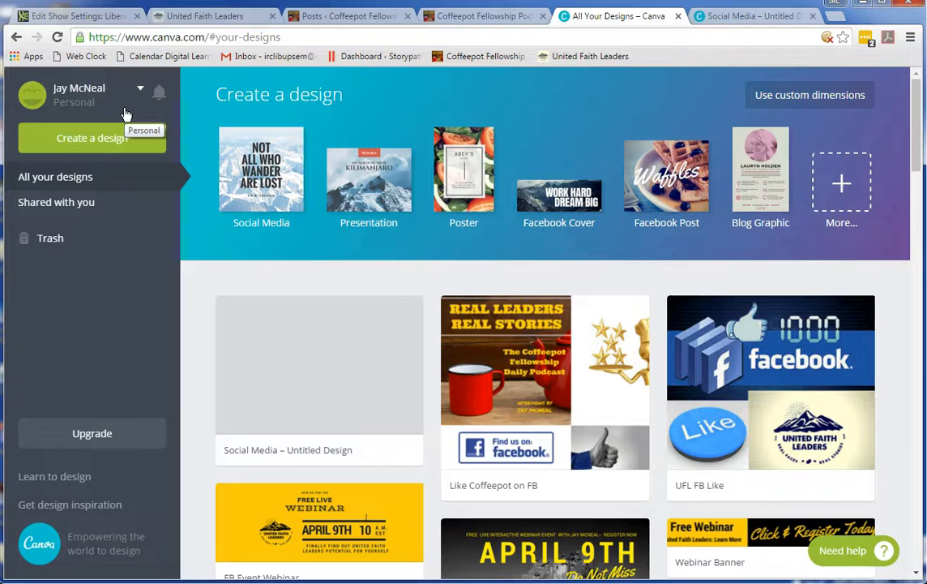
Expand the full list of design types and examine the available formats, from social media posts to headers and ads
{"action": "left_click", "coordinate": [122, 98]}
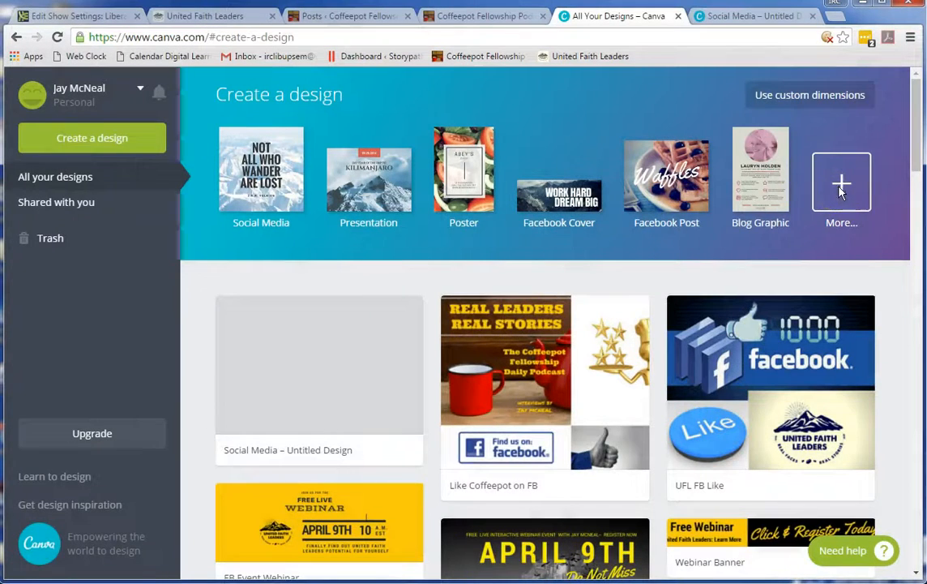
{"action": "left_click", "coordinate": [841, 192]}
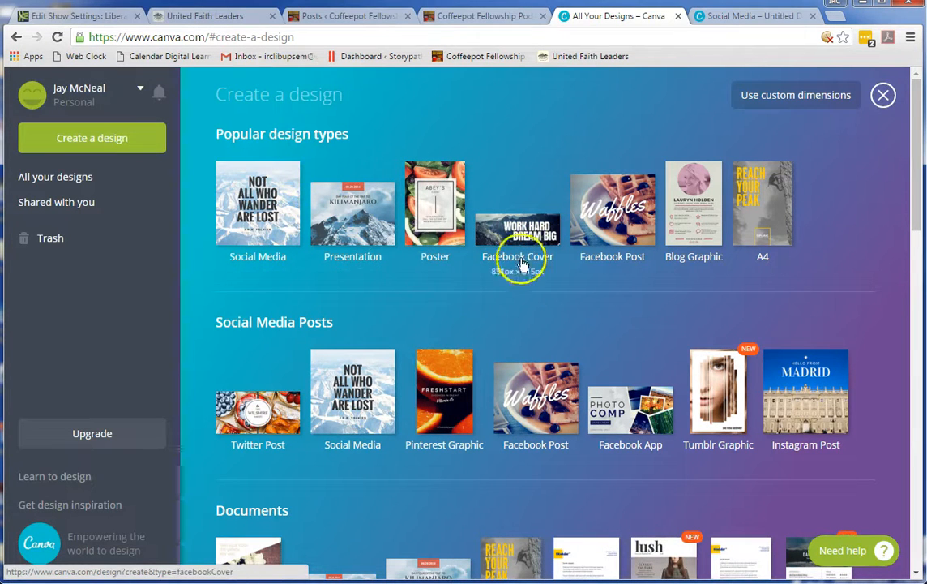
{"action": "scroll", "coordinate": [519, 357], "scroll_direction": "down", "scroll_amount": 1}
{"action": "scroll", "coordinate": [429, 328], "scroll_direction": "down", "scroll_amount": 2}
{"action": "scroll", "coordinate": [405, 365], "scroll_direction": "down", "scroll_amount": 2}
{"action": "scroll", "coordinate": [436, 379], "scroll_direction": "down", "scroll_amount": 6}
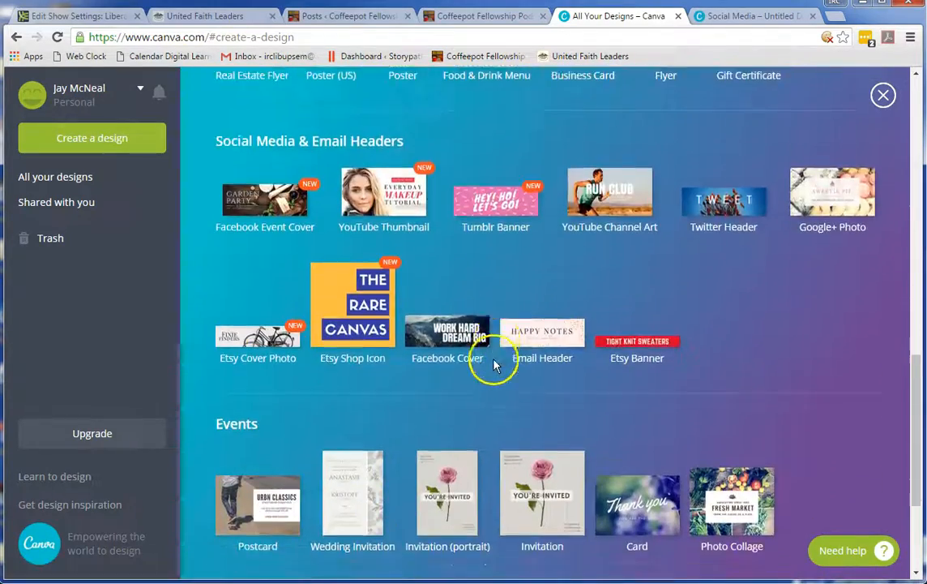
{"action": "scroll", "coordinate": [490, 340], "scroll_direction": "down", "scroll_amount": 2}
{"action": "mouse_move", "coordinate": [250, 491]}
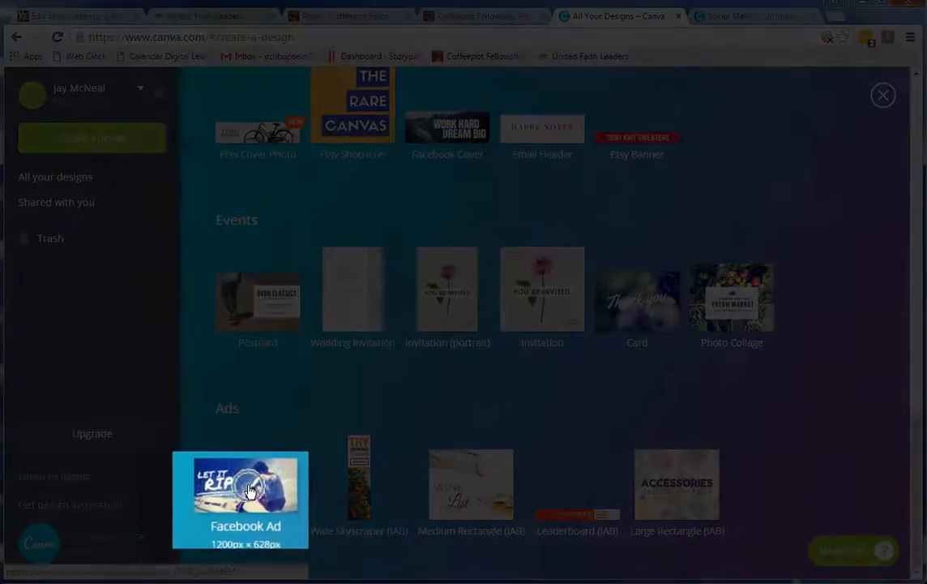
{"action": "left_click", "coordinate": [578, 496]}
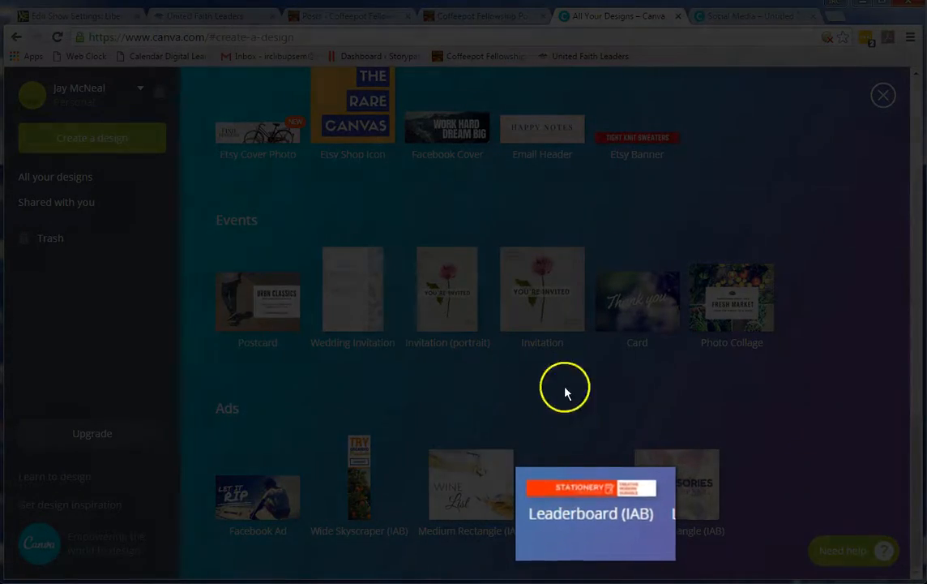
{"action": "scroll", "coordinate": [565, 386], "scroll_direction": "up", "scroll_amount": 6}
{"action": "scroll", "coordinate": [541, 258], "scroll_direction": "up", "scroll_amount": 7}
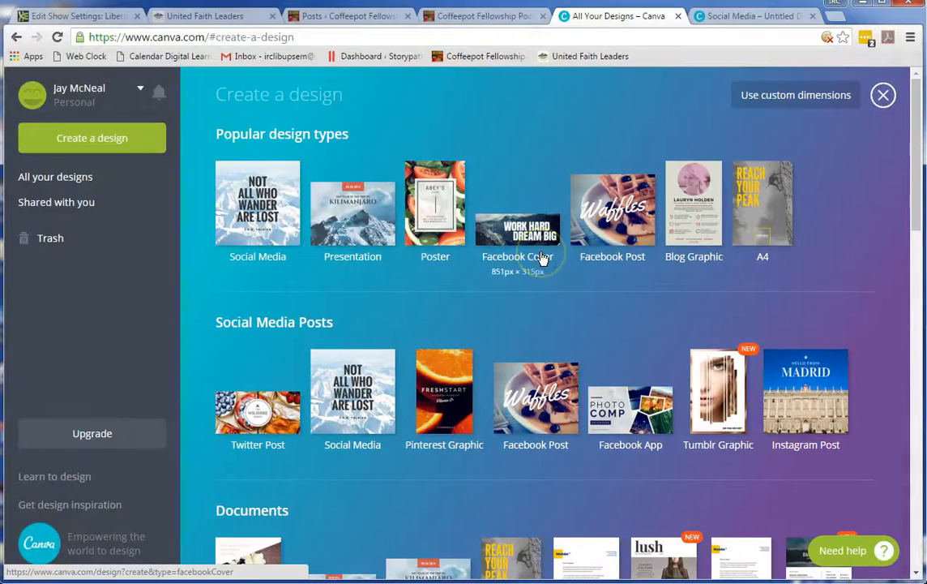
Create an 800 × 800 px Social Media design and apply the free quote layout with the grassy field photo
{"action": "left_click", "coordinate": [265, 235]}
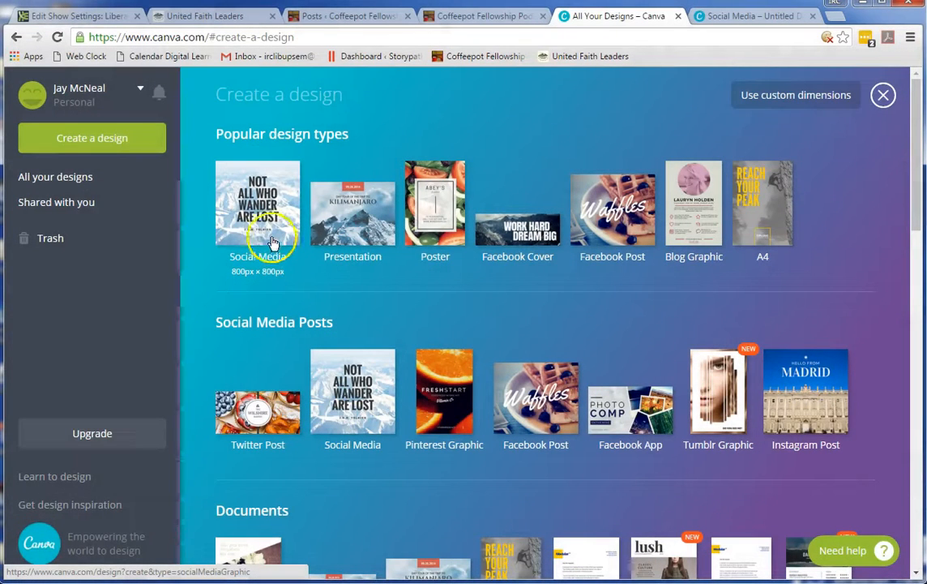
{"action": "left_click", "coordinate": [265, 227]}
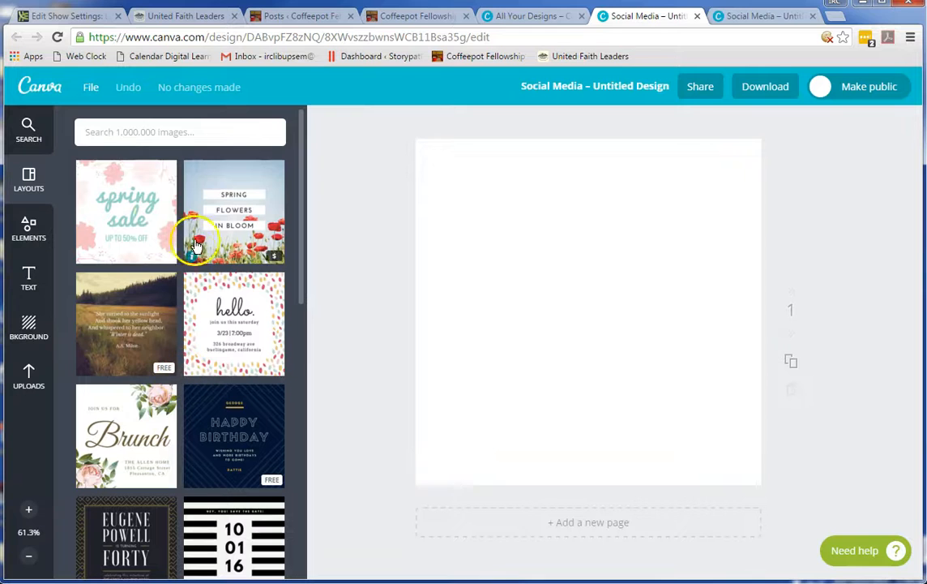
{"action": "left_click", "coordinate": [136, 214]}
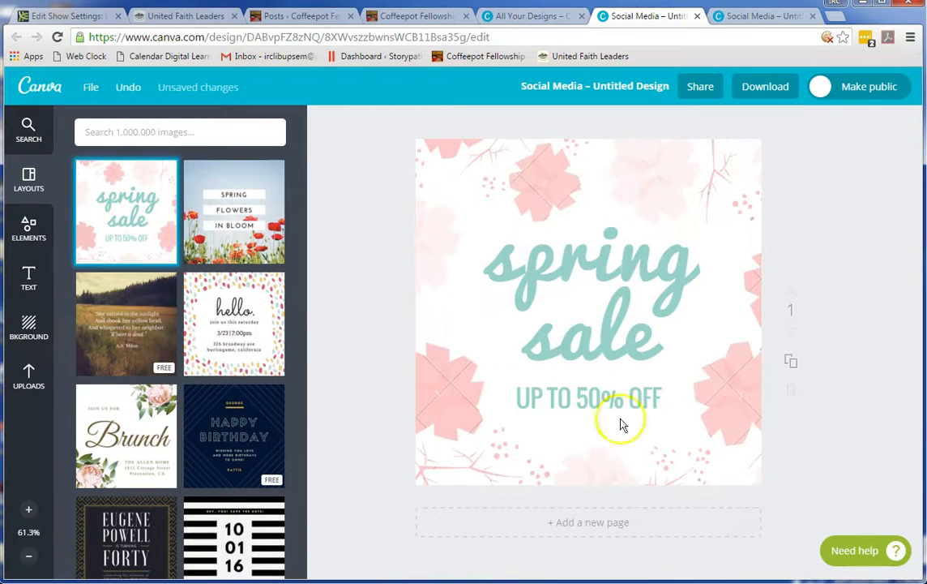
{"action": "left_click_drag", "start_coordinate": [145, 258], "coordinate": [169, 258]}
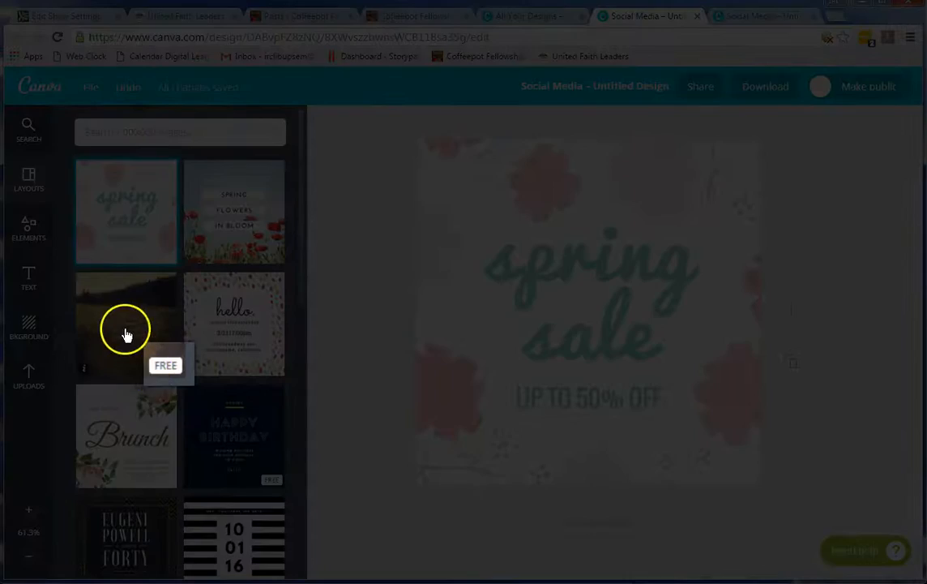
{"action": "left_click", "coordinate": [123, 327]}
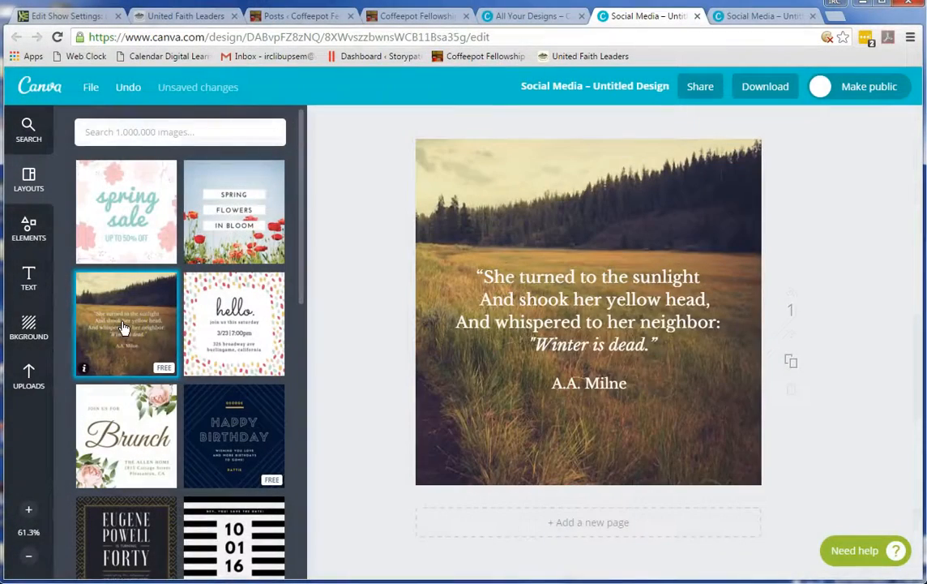
Switch to the other untitled Social Media design with the blank page and show its uploaded images
{"action": "left_click", "coordinate": [769, 17]}
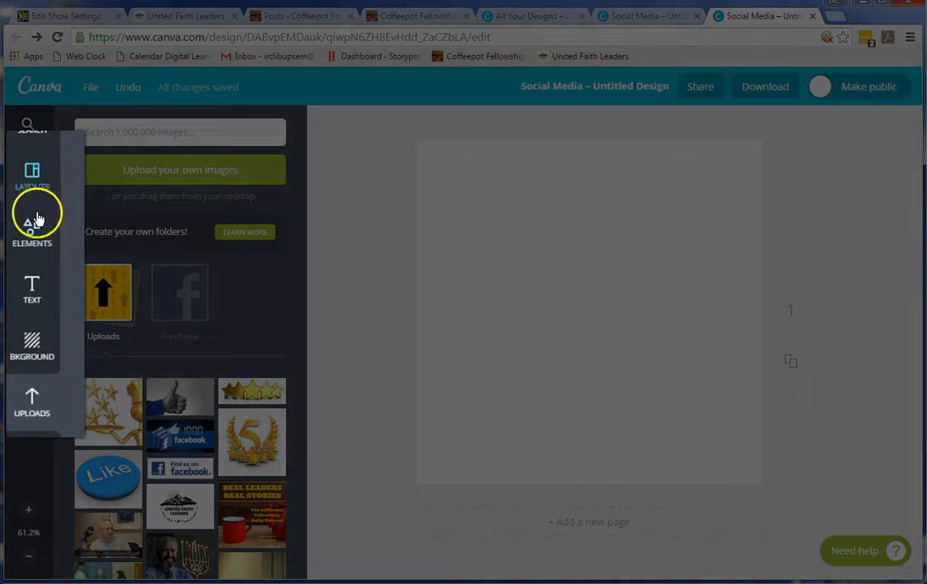
{"action": "left_click", "coordinate": [31, 183]}
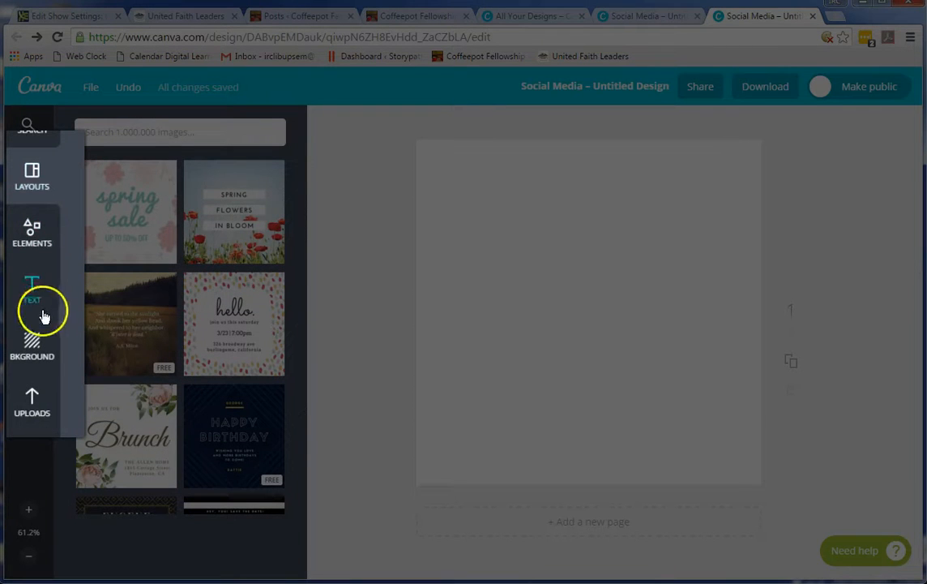
{"action": "left_click", "coordinate": [35, 386]}
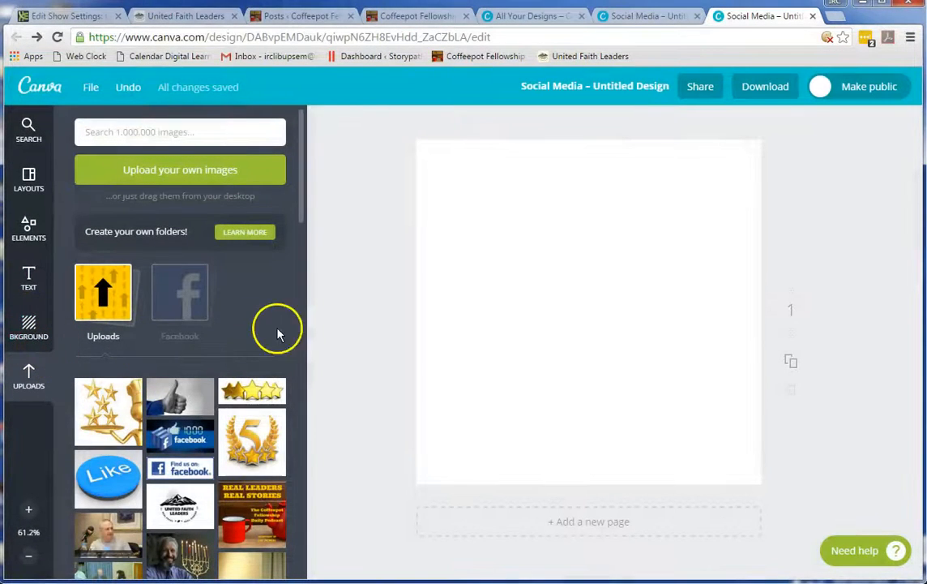
Try the uploaded "Real Leaders Real Stories" podcast cover on the blank page and delete it
{"action": "left_click", "coordinate": [262, 512]}
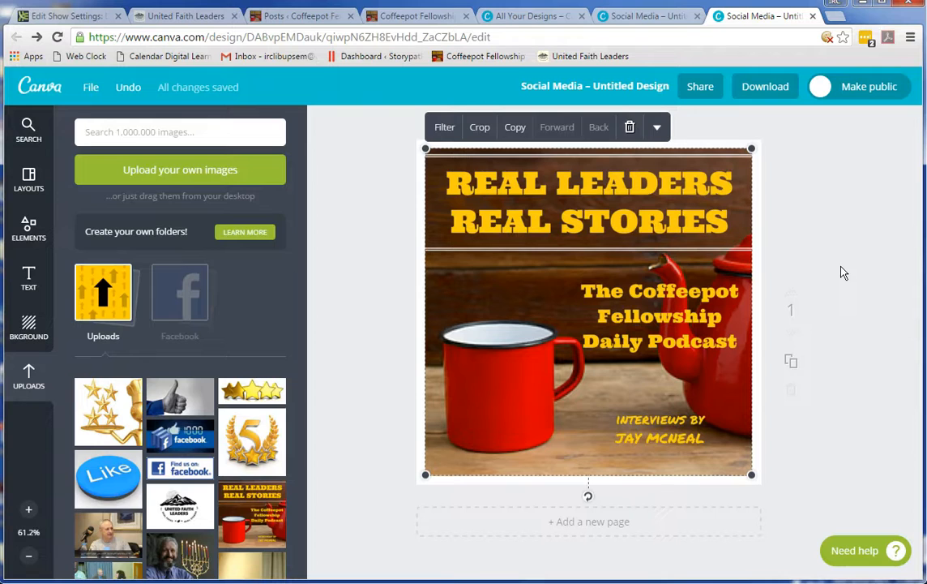
{"action": "left_click", "coordinate": [630, 127]}
Add the uploaded photo of the red mug and coffeepot and enlarge it to span nearly the full page height
{"action": "scroll", "coordinate": [221, 377], "scroll_direction": "down", "scroll_amount": 3}
{"action": "scroll", "coordinate": [221, 365], "scroll_direction": "down", "scroll_amount": 5}
{"action": "left_click", "coordinate": [248, 414]}
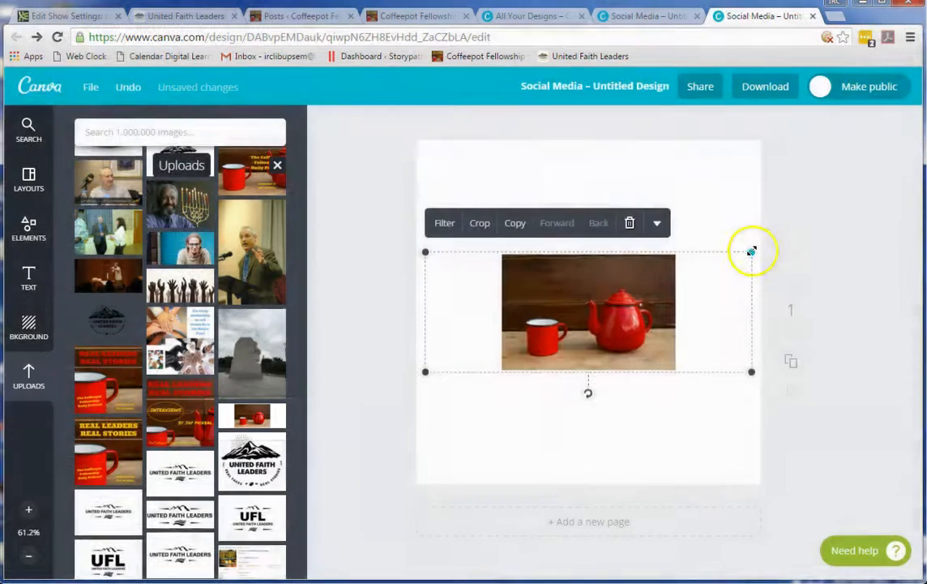
{"action": "left_click_drag", "start_coordinate": [752, 251], "coordinate": [874, 206]}
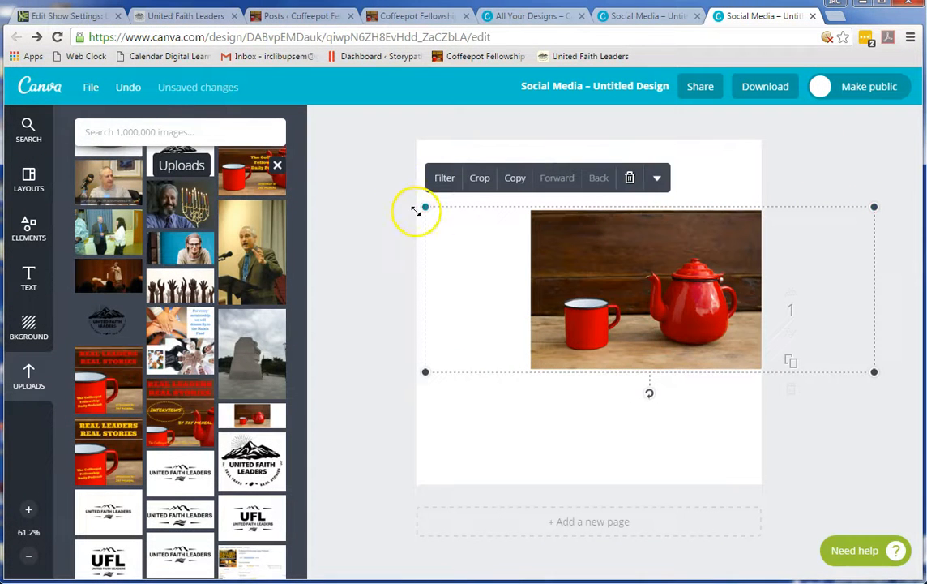
{"action": "left_click_drag", "start_coordinate": [427, 208], "coordinate": [281, 56]}
{"action": "left_click_drag", "start_coordinate": [874, 372], "coordinate": [926, 518]}
{"action": "left_click_drag", "start_coordinate": [926, 416], "coordinate": [926, 502]}
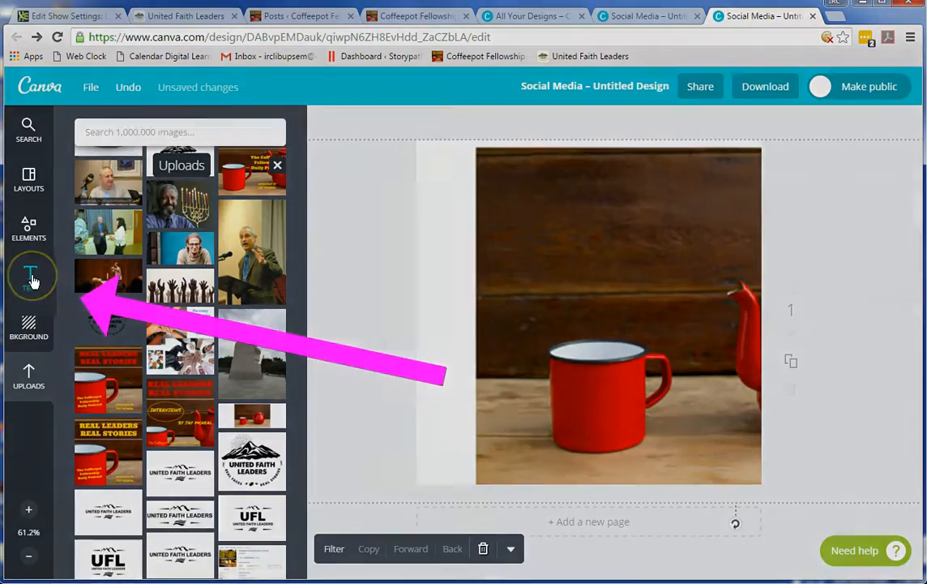
Add the "Nail Art MONDAYS" text design above the red mug and replace the word MONDAYS with "gdsg"
{"action": "left_click", "coordinate": [30, 279]}
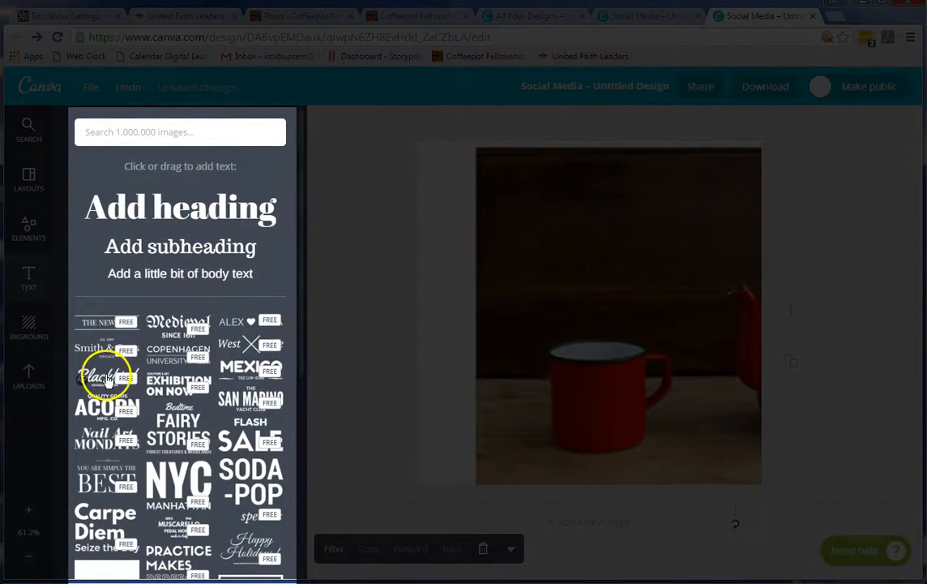
{"action": "left_click", "coordinate": [102, 434]}
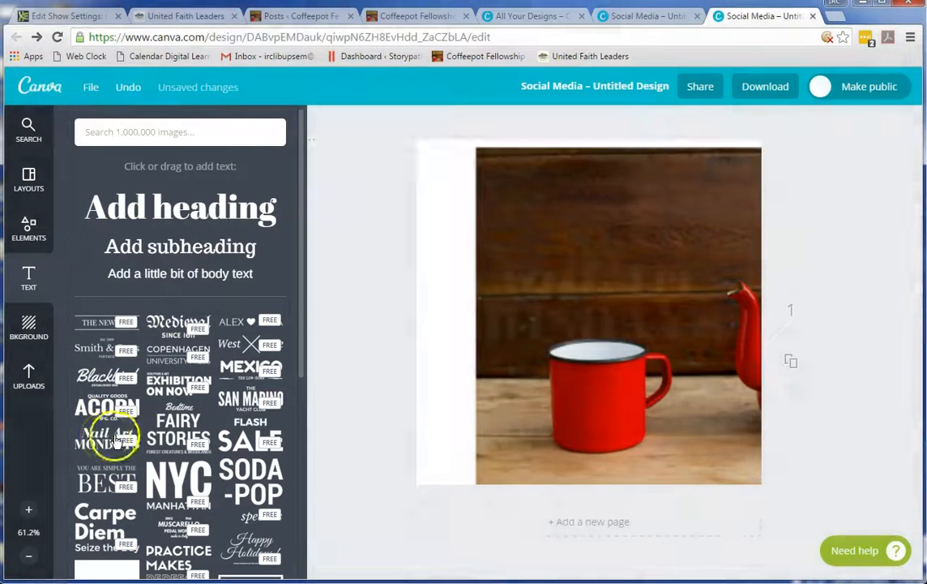
{"action": "left_click_drag", "start_coordinate": [455, 368], "coordinate": [550, 326]}
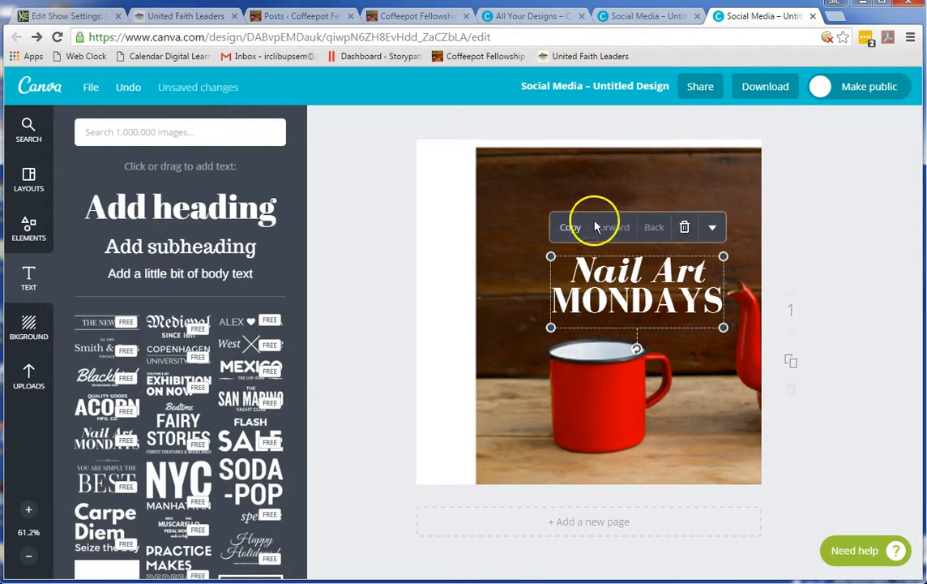
{"action": "double_click", "coordinate": [646, 296]}
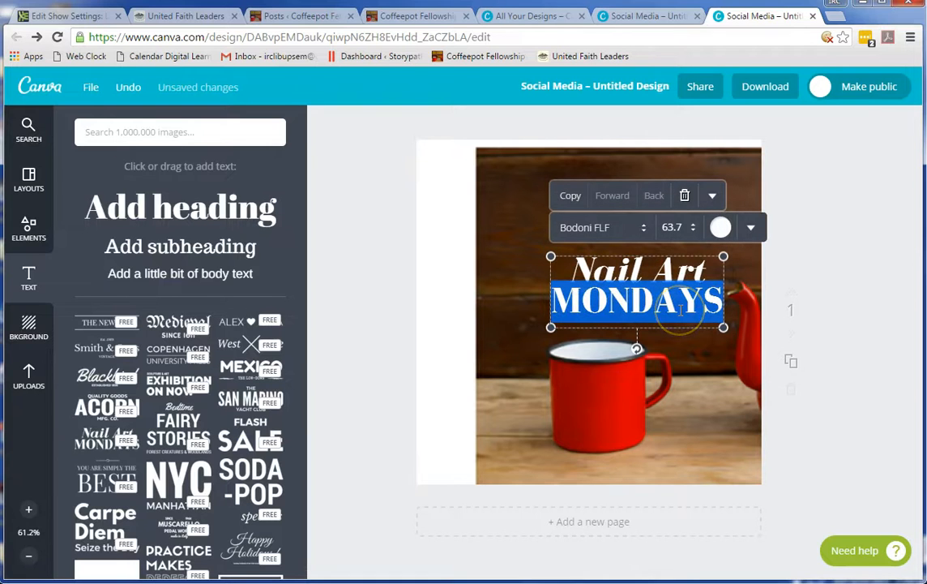
{"action": "type", "text": "gdsg"}
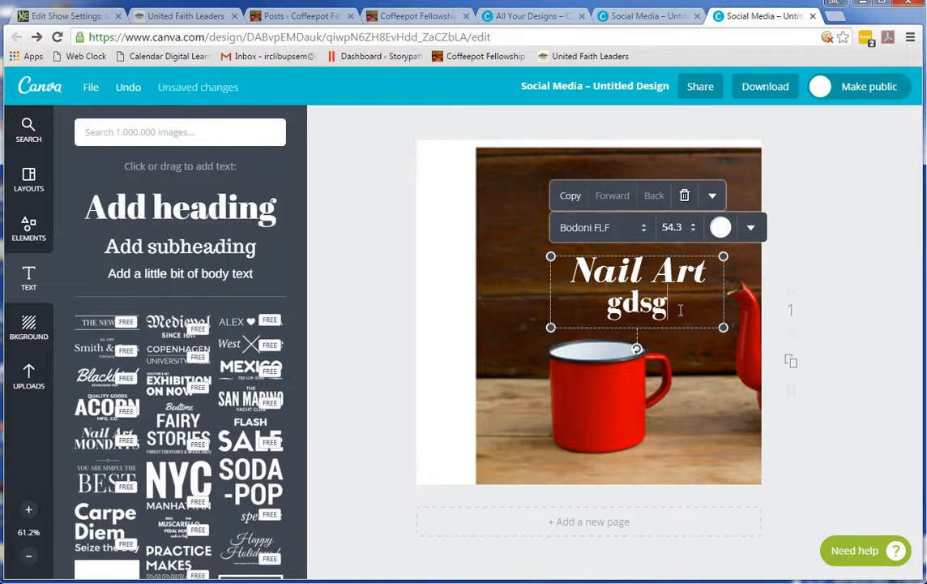
Set the "gdsg" text to the Black Ops One font and colour it green
{"action": "left_click", "coordinate": [685, 227]}
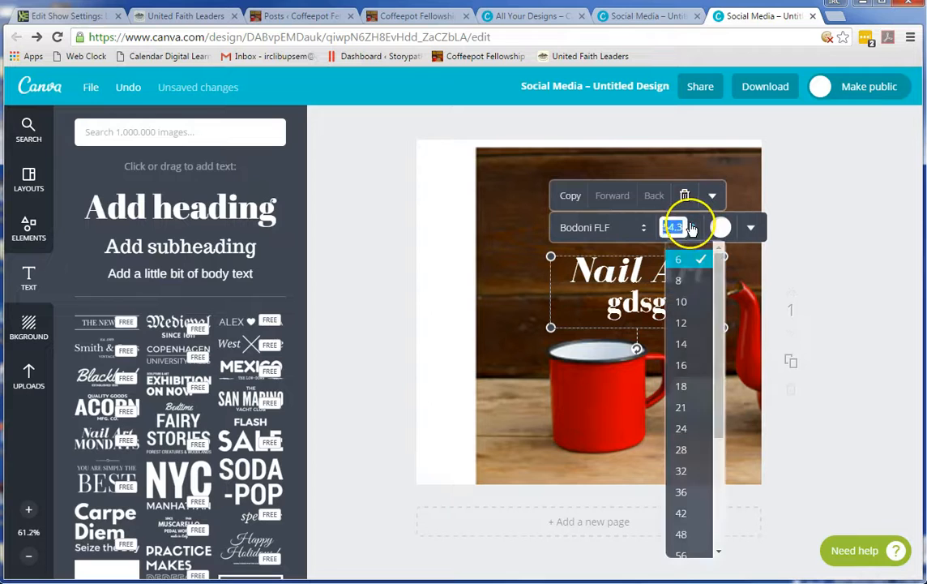
{"action": "left_click", "coordinate": [645, 234]}
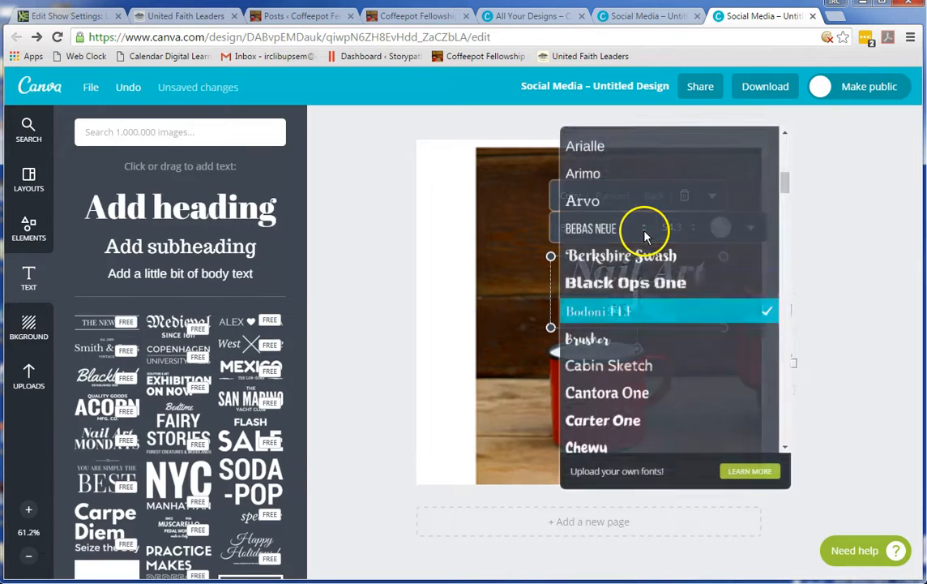
{"action": "left_click", "coordinate": [631, 283]}
{"action": "left_click", "coordinate": [724, 226]}
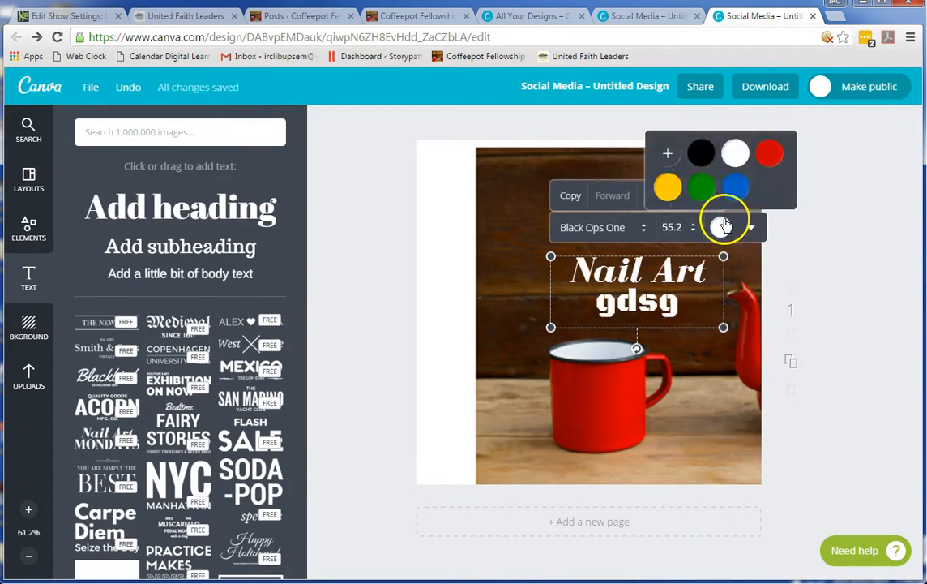
{"action": "left_click", "coordinate": [705, 188]}
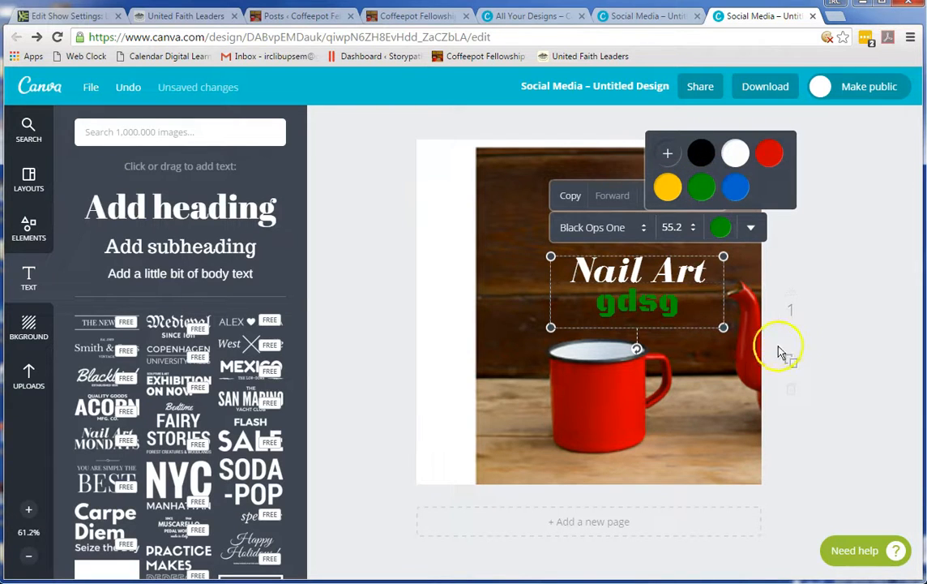
{"action": "left_click", "coordinate": [831, 304]}
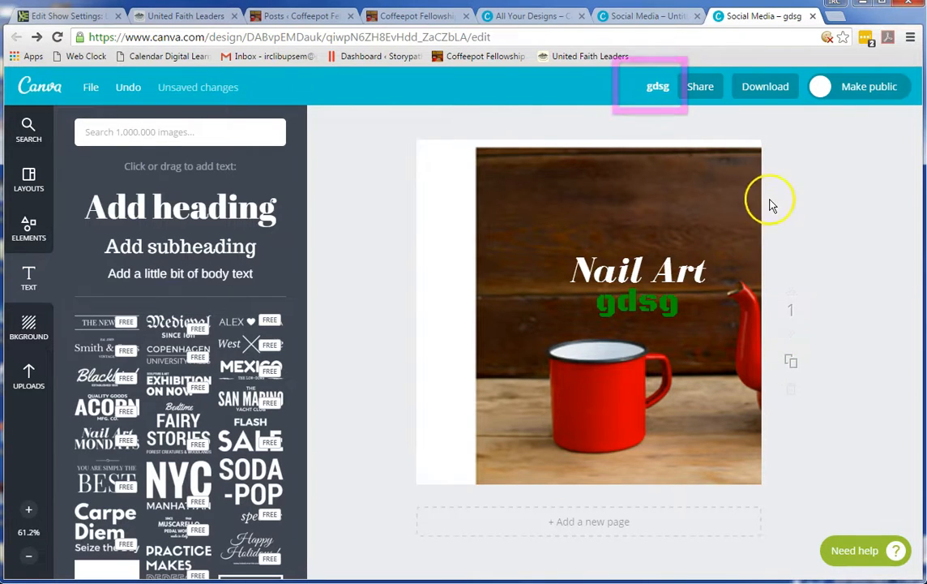
Rename the design as "test"
{"action": "left_click", "coordinate": [655, 89]}
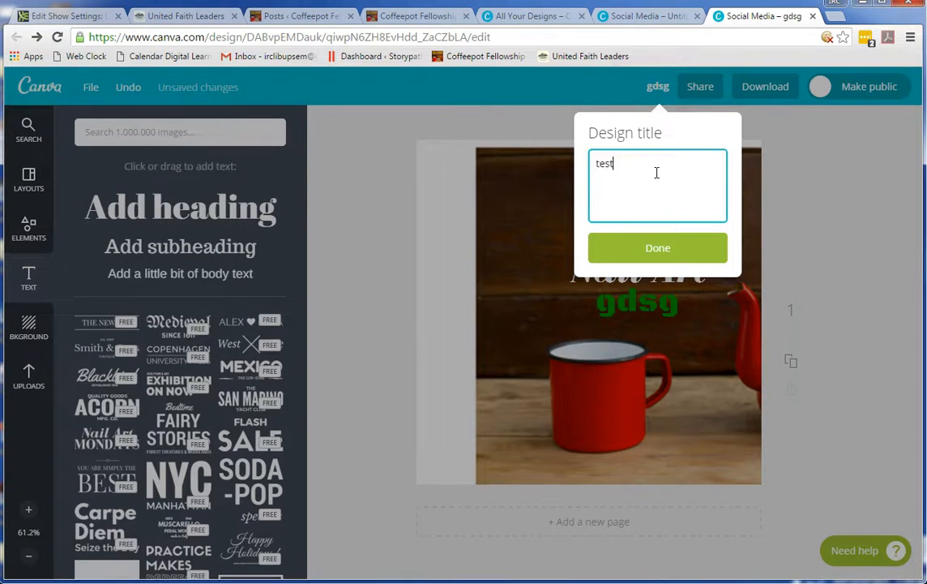
{"action": "type", "text": "test"}
{"action": "left_click", "coordinate": [664, 253]}
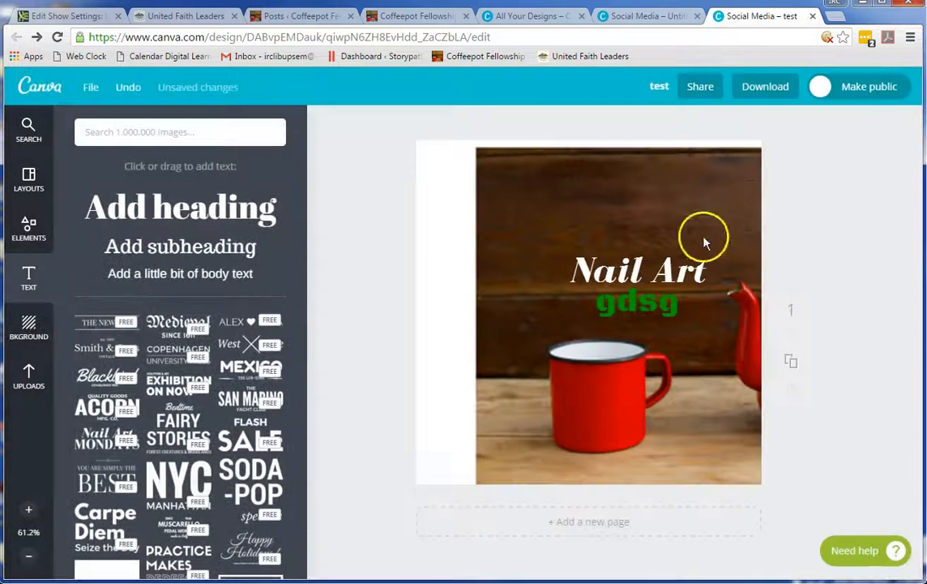
Download the design as an image for web in JPG format
{"action": "left_click", "coordinate": [758, 91]}
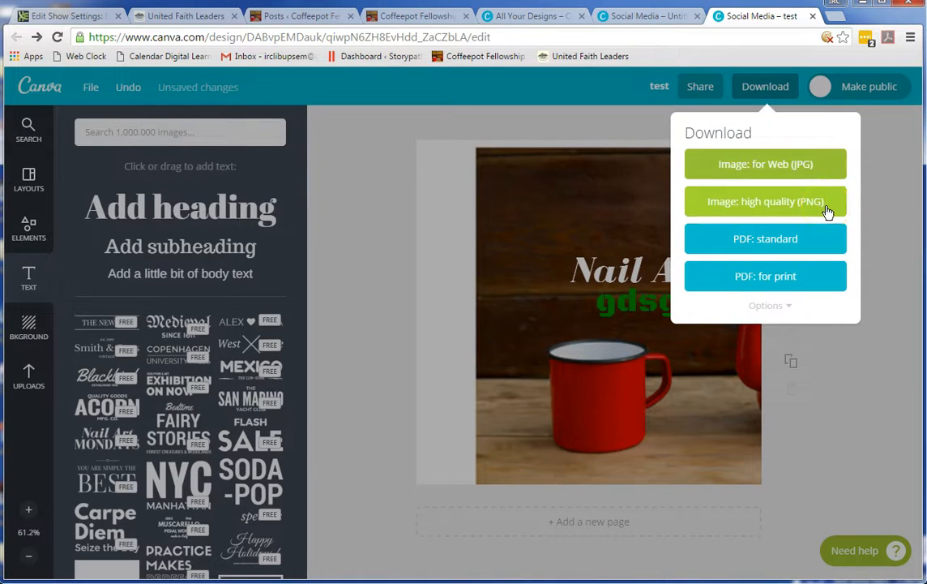
{"action": "left_click", "coordinate": [829, 170]}
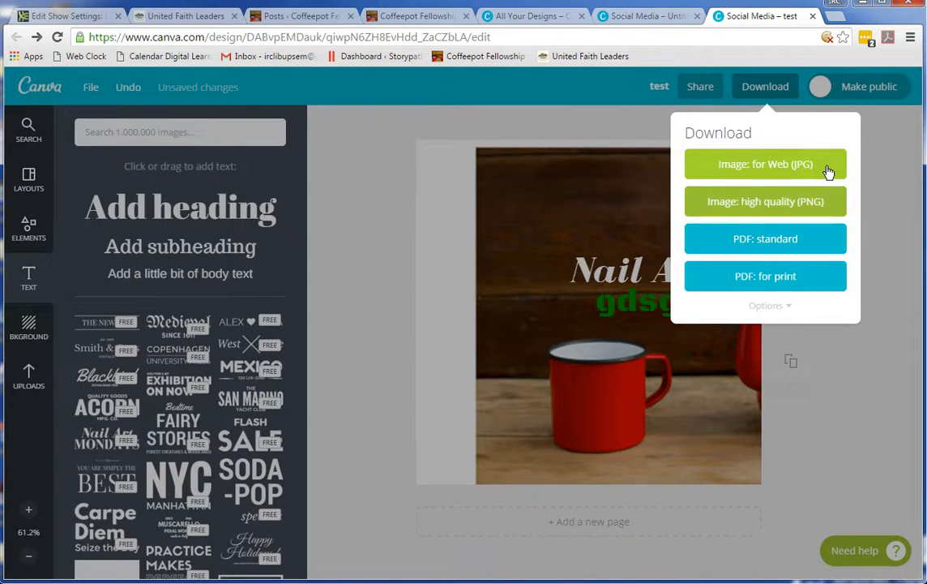
{"action": "left_click", "coordinate": [831, 202]}
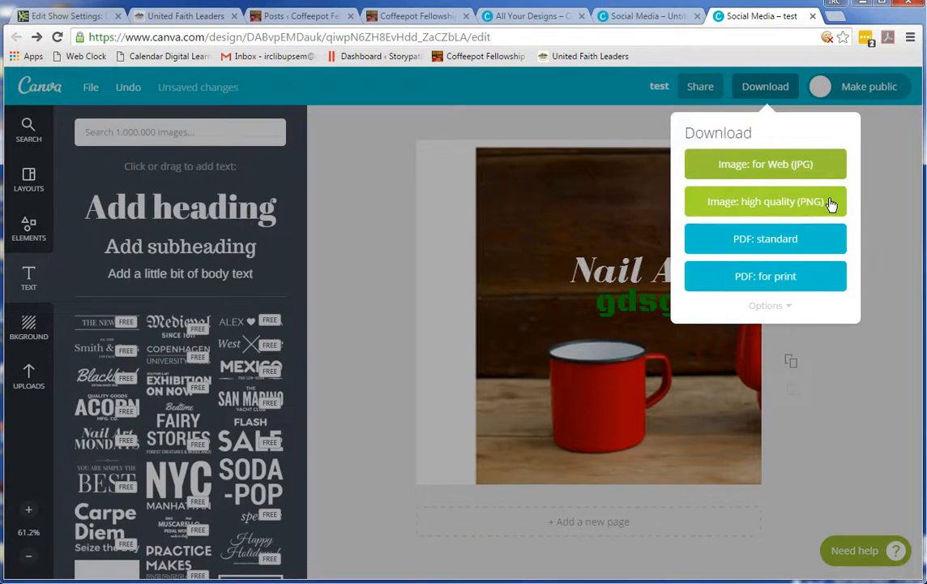
{"action": "left_click", "coordinate": [824, 165]}
{"action": "left_click", "coordinate": [825, 166]}
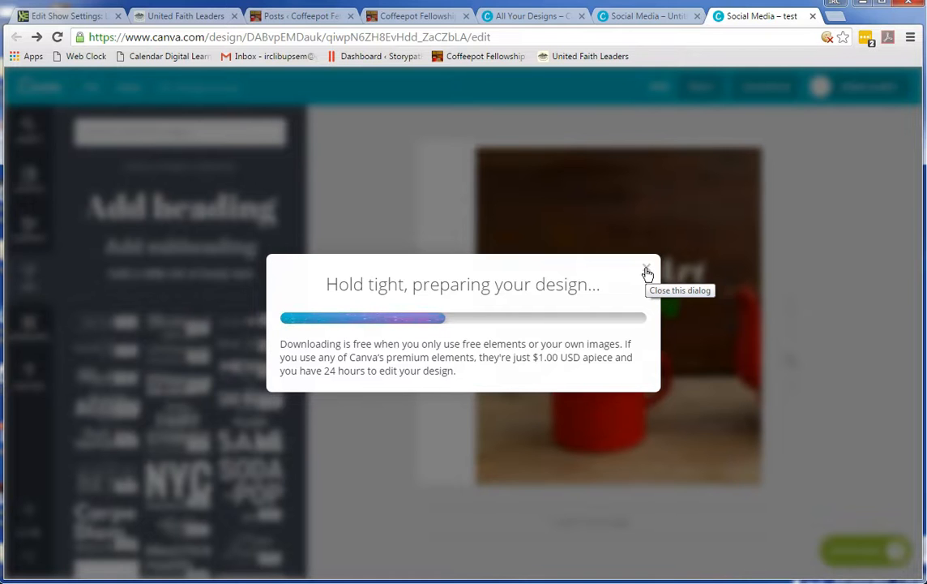
Switch to the Libsyn show settings and examine the Artwork section with its upload option and image size guidance
{"action": "left_click", "coordinate": [47, 11]}
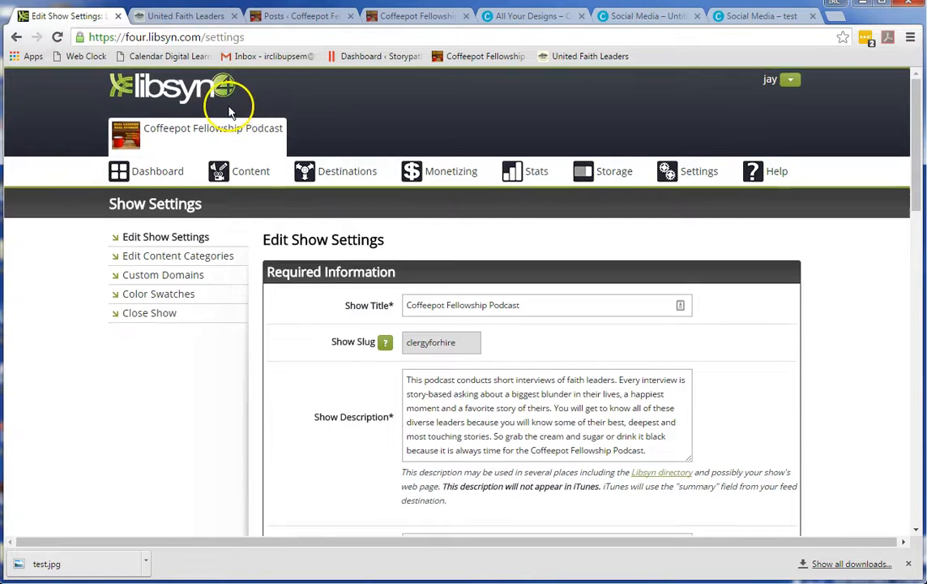
{"action": "scroll", "coordinate": [229, 112], "scroll_direction": "down", "scroll_amount": 10}
{"action": "scroll", "coordinate": [228, 116], "scroll_direction": "up", "scroll_amount": 2}
{"action": "scroll", "coordinate": [244, 150], "scroll_direction": "down", "scroll_amount": 1}
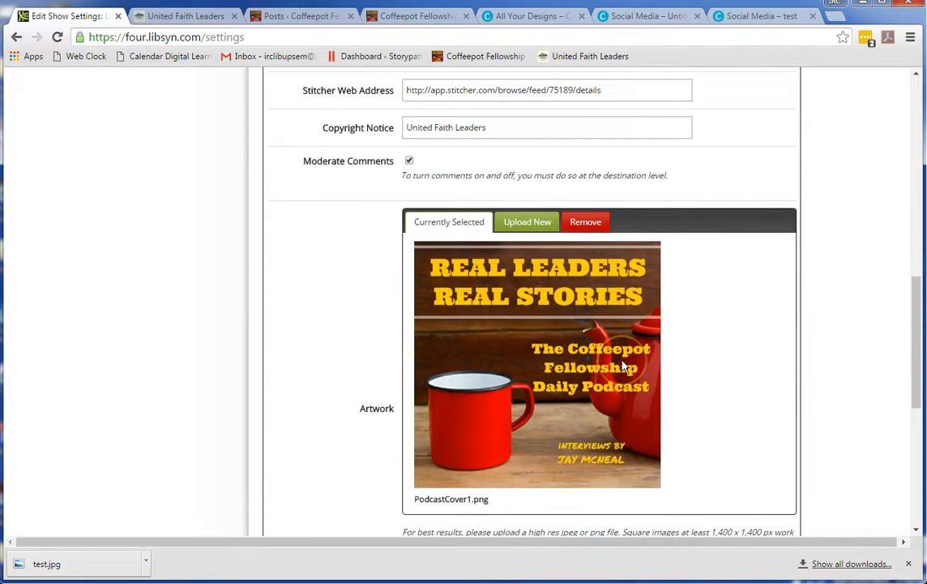
{"action": "scroll", "coordinate": [433, 265], "scroll_direction": "up", "scroll_amount": 9}
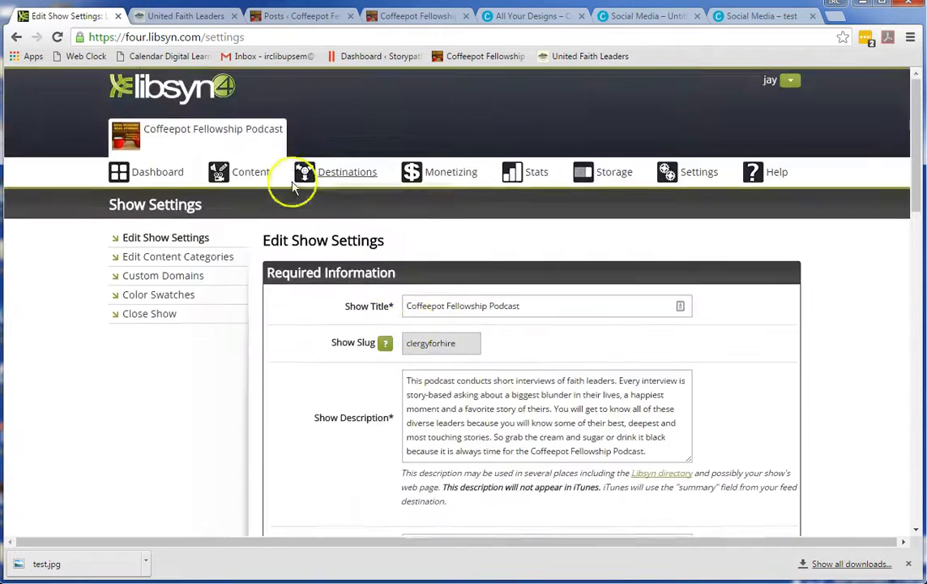
Open the form for adding new podcast content and look over its Media and Details sections
{"action": "left_click", "coordinate": [252, 197]}
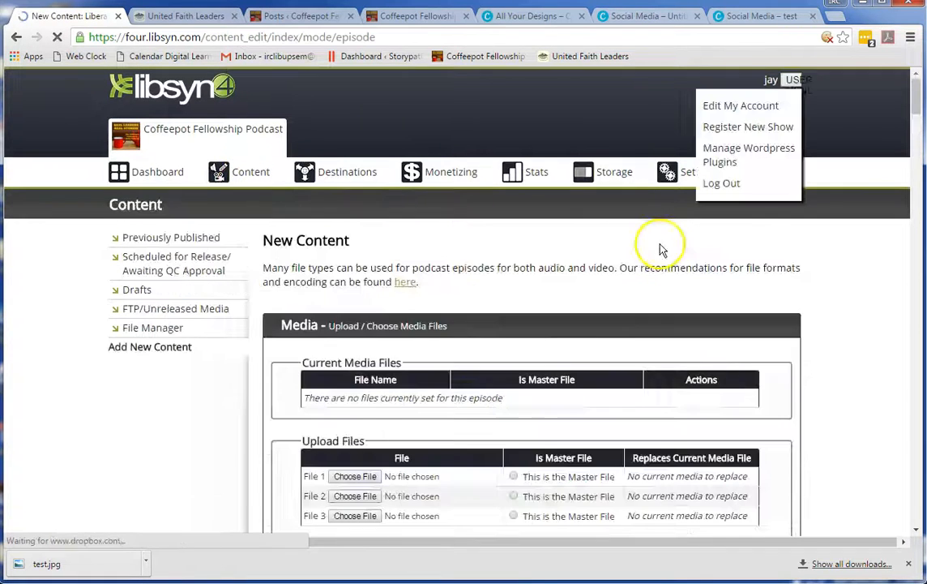
{"action": "scroll", "coordinate": [614, 280], "scroll_direction": "down", "scroll_amount": 2}
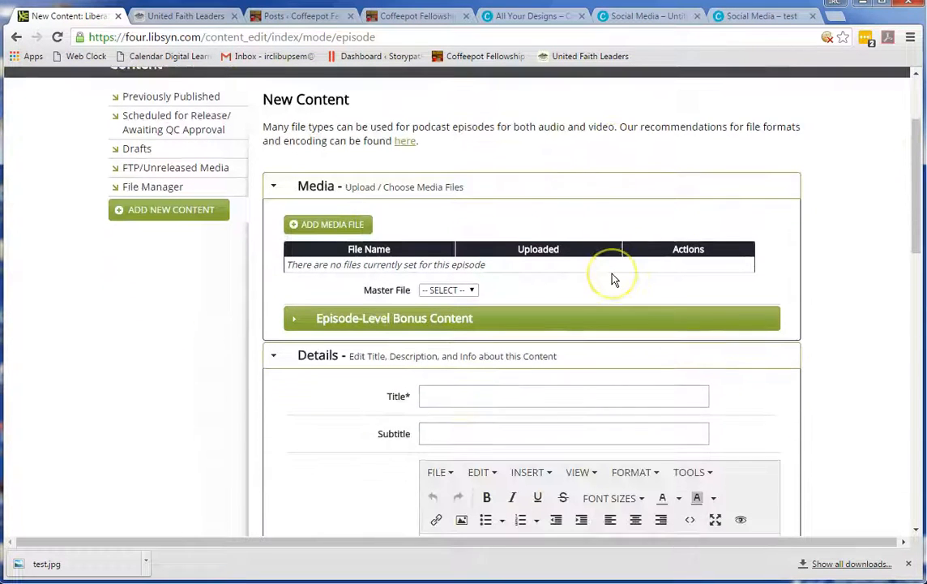
{"action": "scroll", "coordinate": [614, 280], "scroll_direction": "up", "scroll_amount": 2}
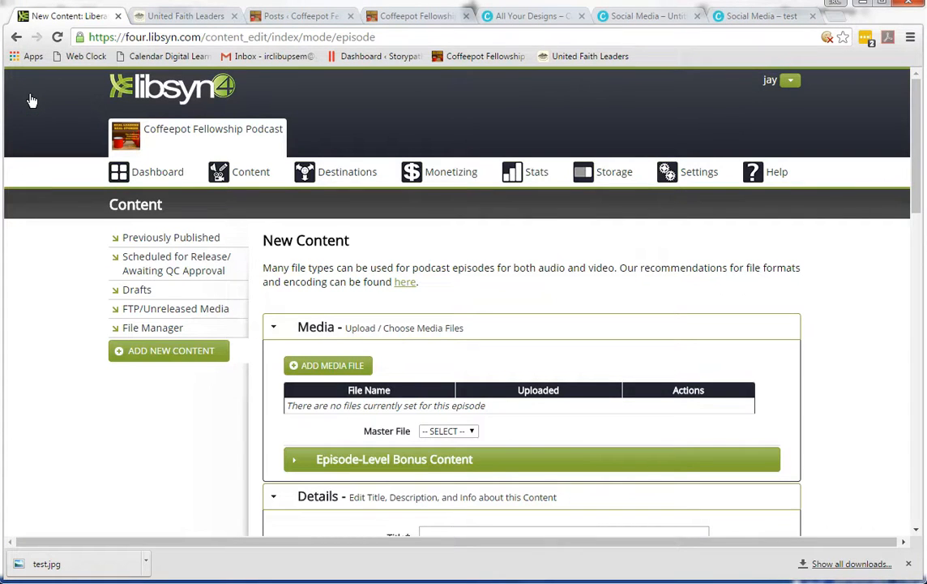
Switch to iTunes, show the Coffeepot Fellowship Podcast's ratings and reviews, and open its list of sharing options
{"action": "key", "text": "alt+Tab"}
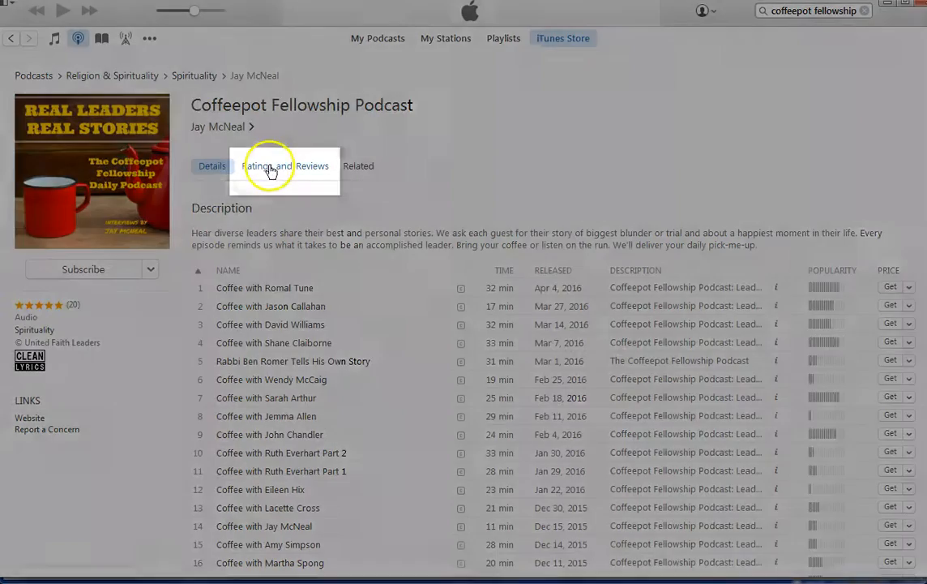
{"action": "left_click", "coordinate": [270, 166]}
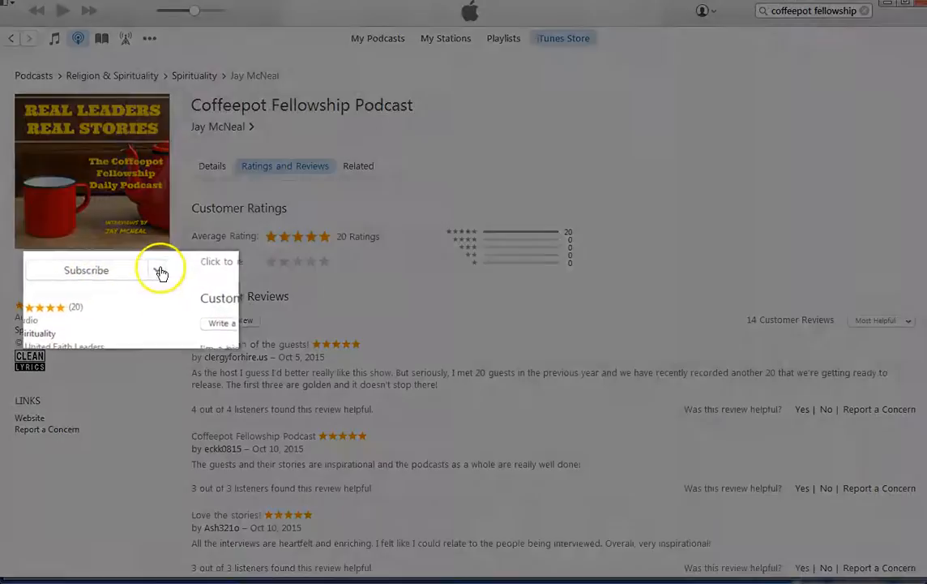
{"action": "left_click", "coordinate": [151, 269]}
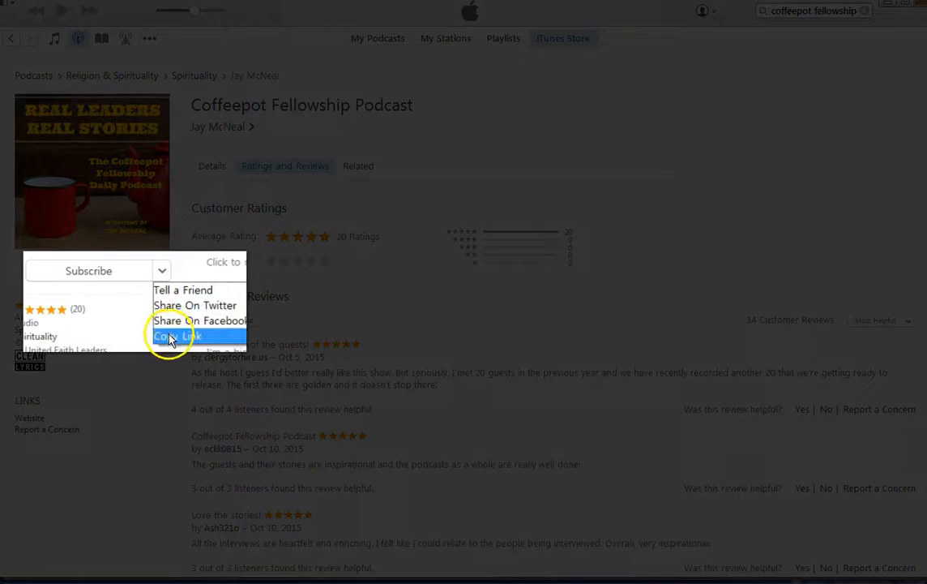
{"action": "left_click", "coordinate": [164, 272]}
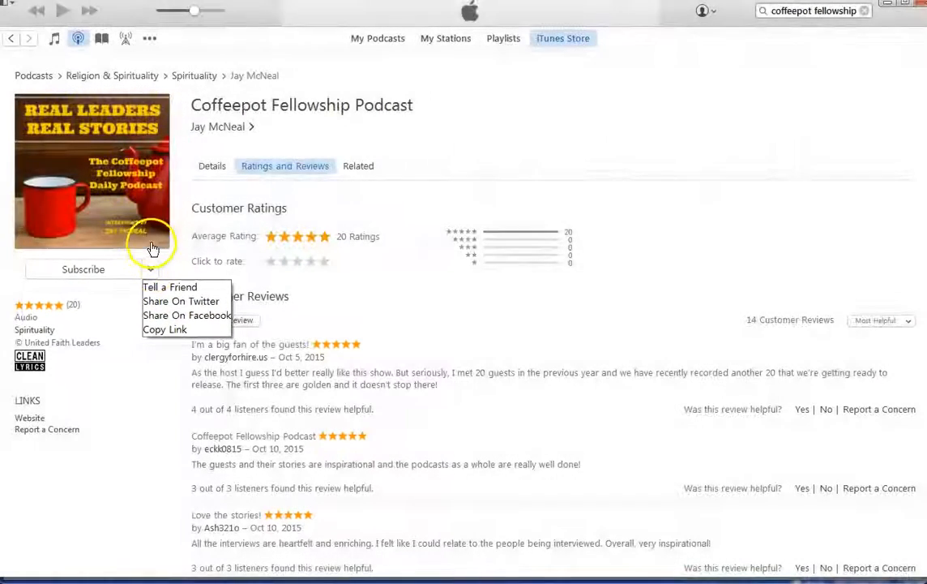